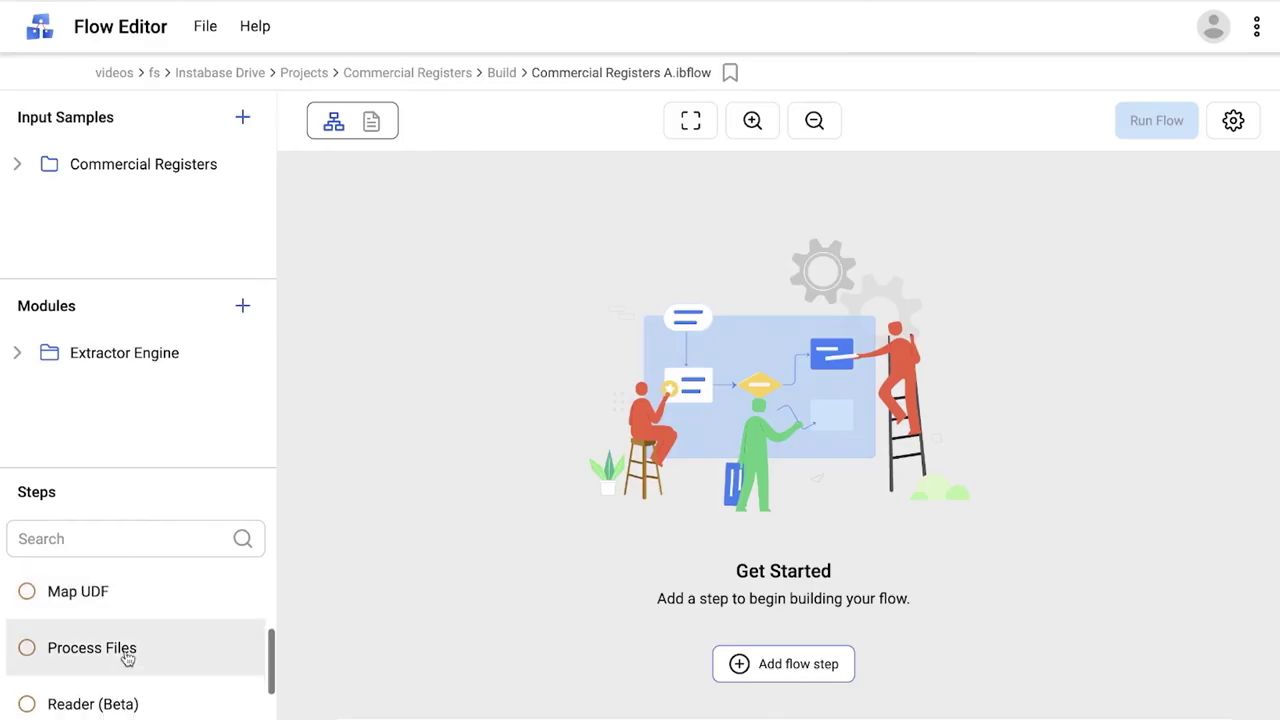
- Place Process Files, Map Records, Apply Refiner and Combine steps one below another in the Commercial Registers A flow
left_click(126, 652)
scroll(206, 614, "up", 3)
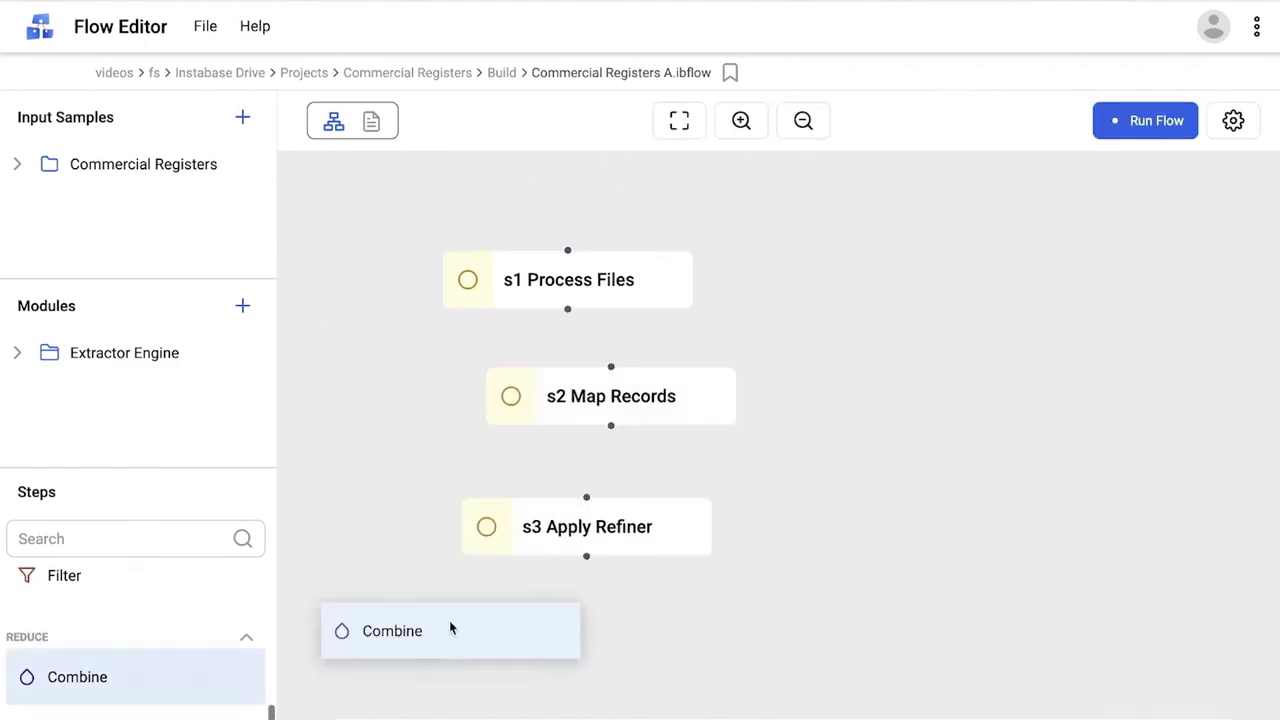
left_click_drag(449, 626, 556, 625)
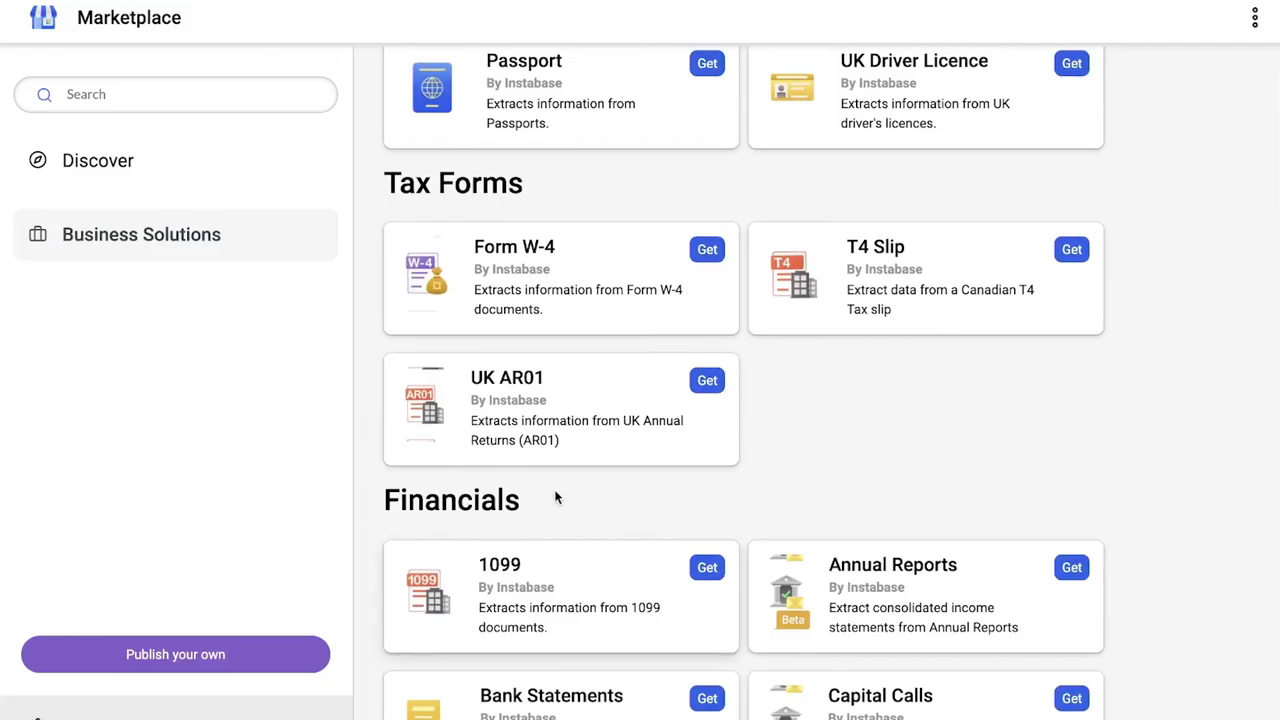
- Browse the Marketplace's business solutions, from the tax form extractors through the financial document extractors
scroll(556, 497, "down", 3)
scroll(557, 497, "down", 10)
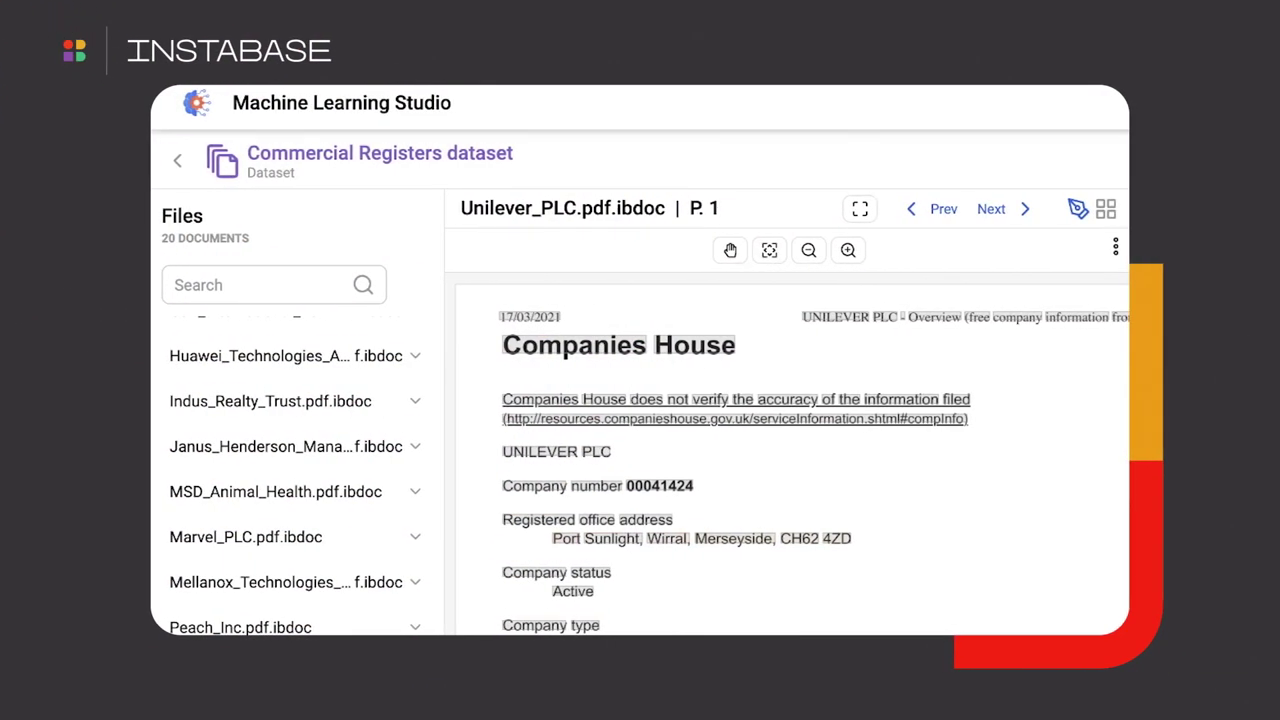
- Add the text fields Company Name, Office Address, Date of Incorporation and Company Type to the Commercial Register class
scroll(362, 623, "up", 3)
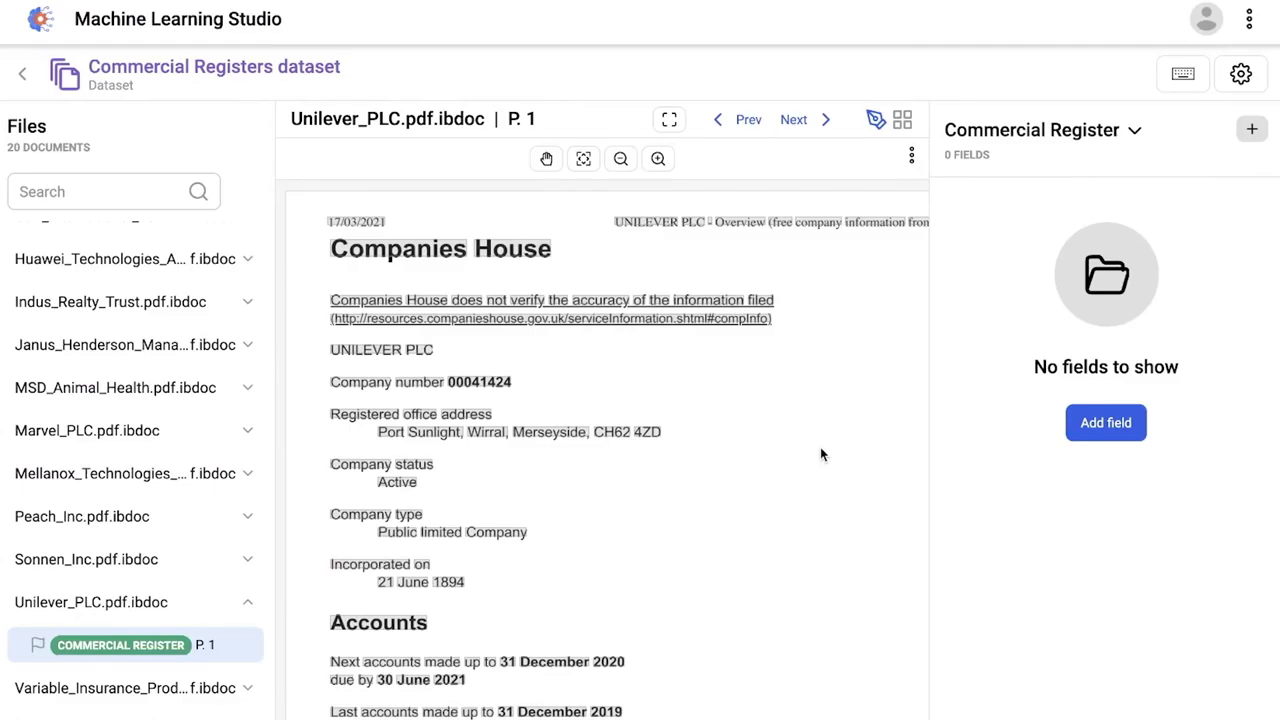
left_click(1106, 423)
left_click(700, 305)
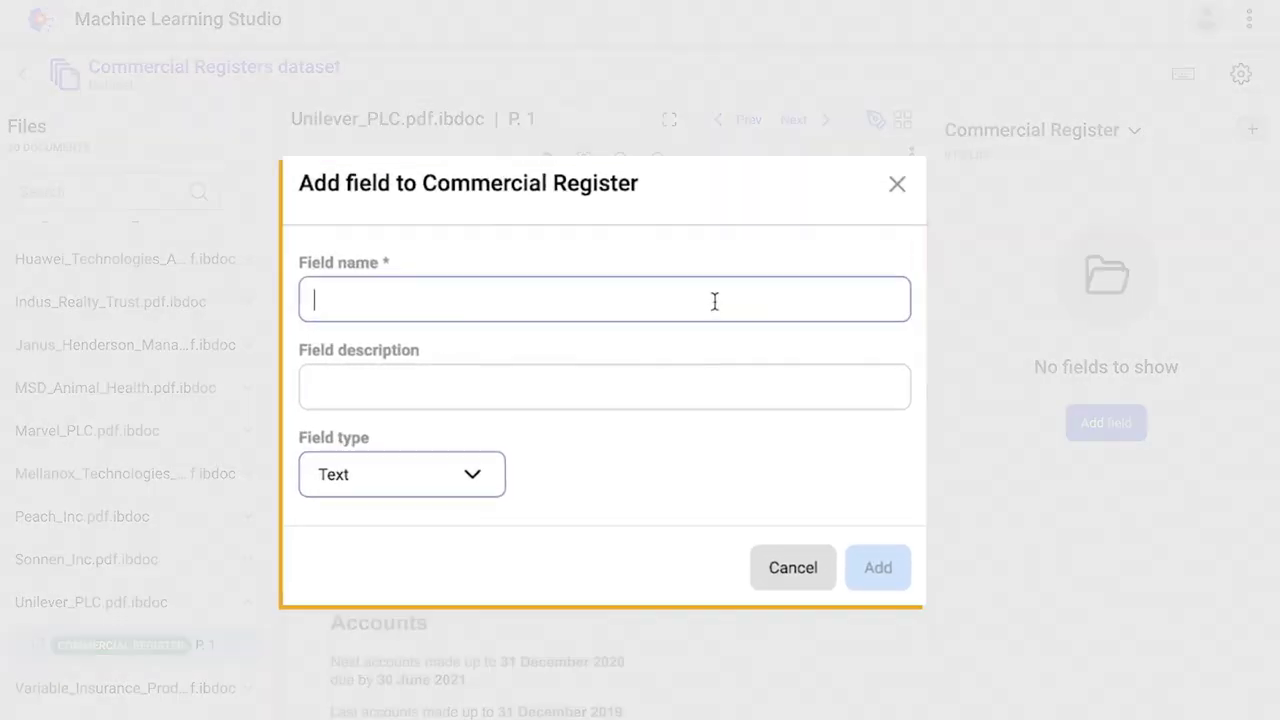
type("Company Name")
type("Office Address")
left_click(905, 592)
type("Date")
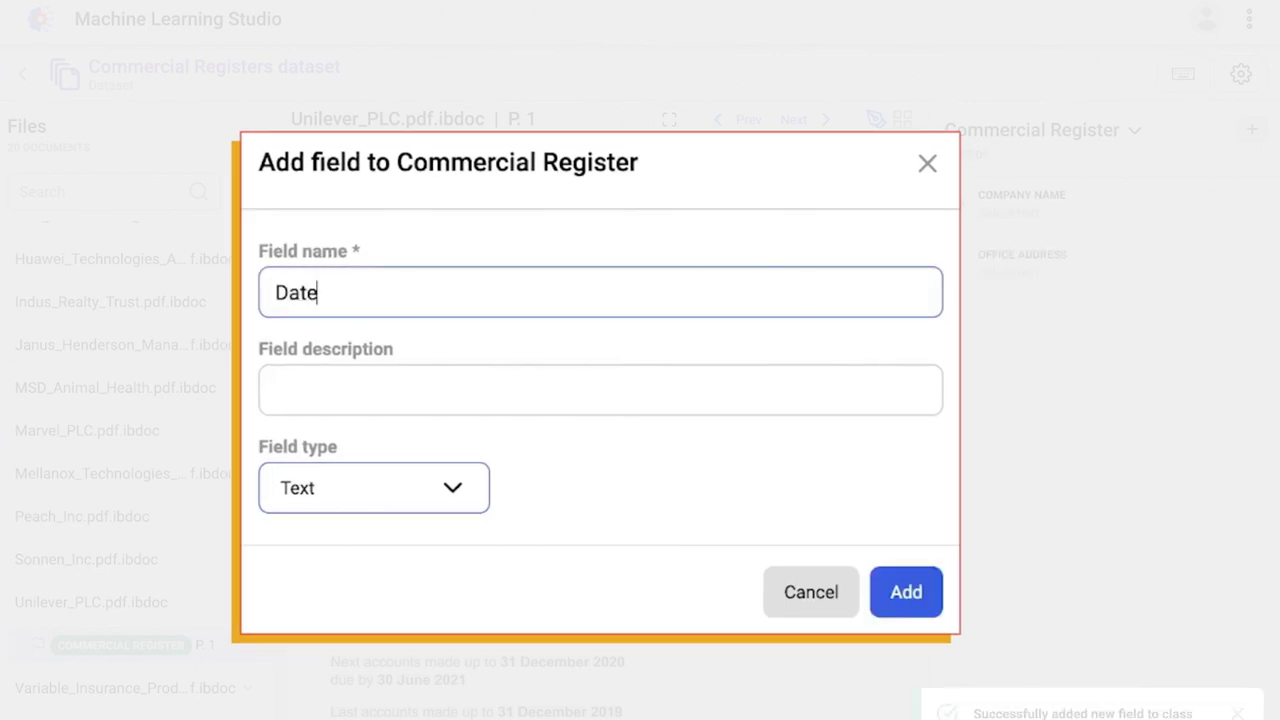
type("of Incorporation")
left_click(905, 592)
type("Cao")
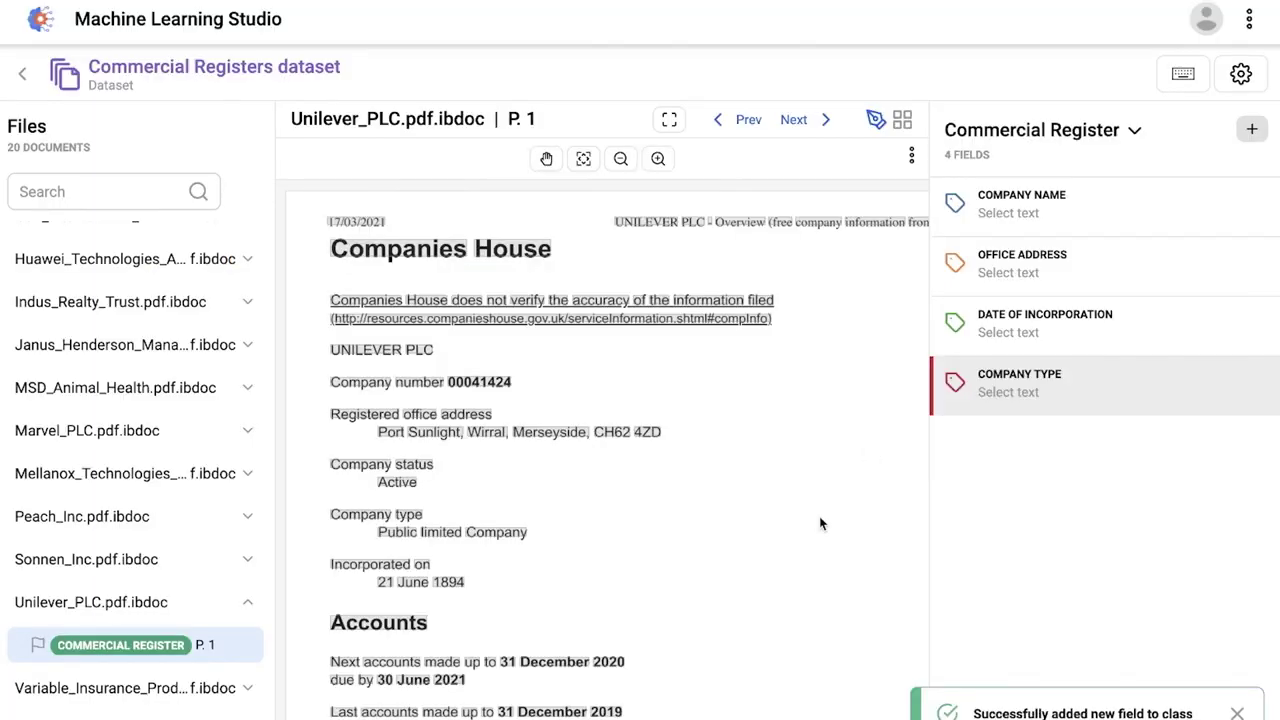
- Annotate the company name, registered office address and date of incorporation with their matching text on page 1 of Unilever_PLC.pdf.ibdoc
left_click_drag(233, 443, 409, 446)
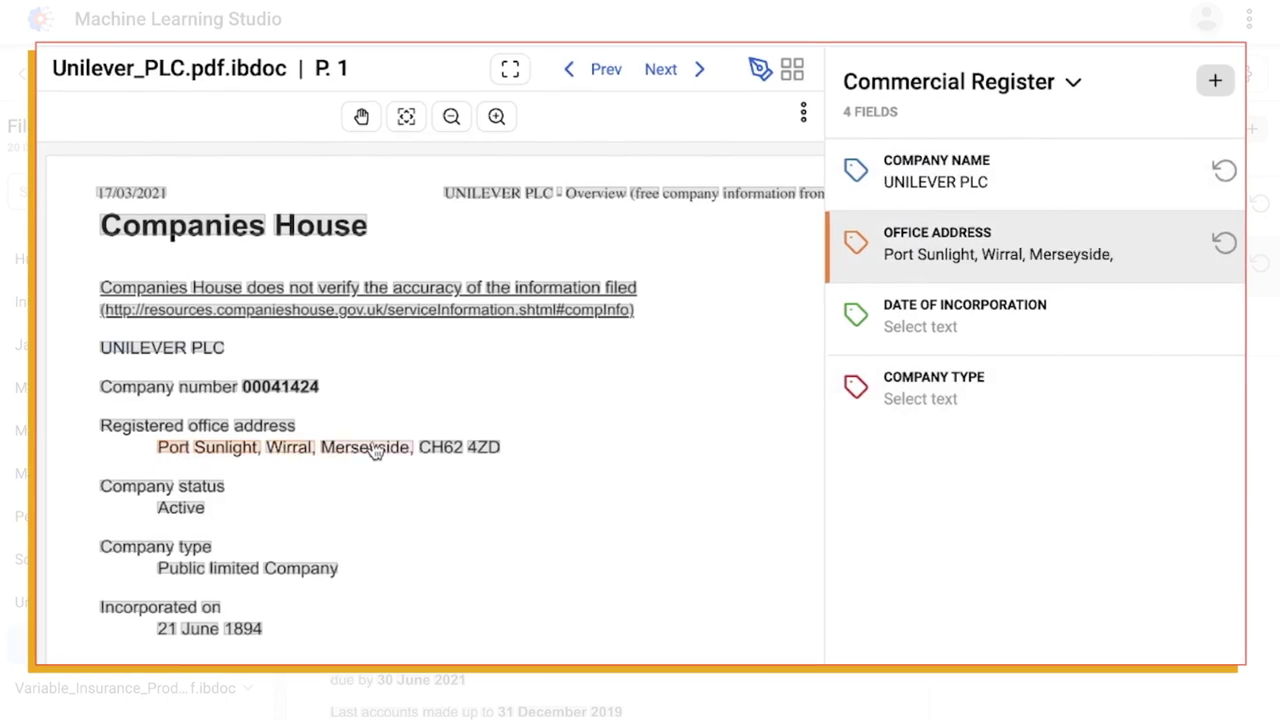
left_click(937, 317)
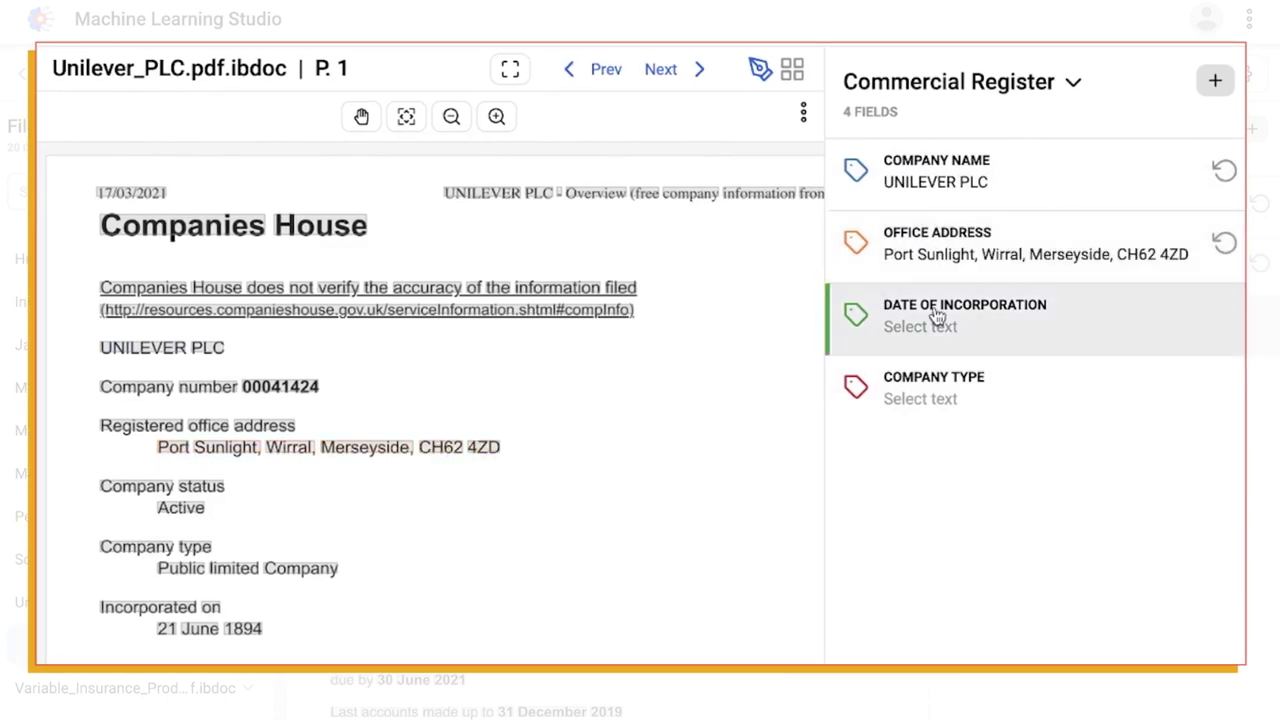
left_click_drag(358, 638, 352, 634)
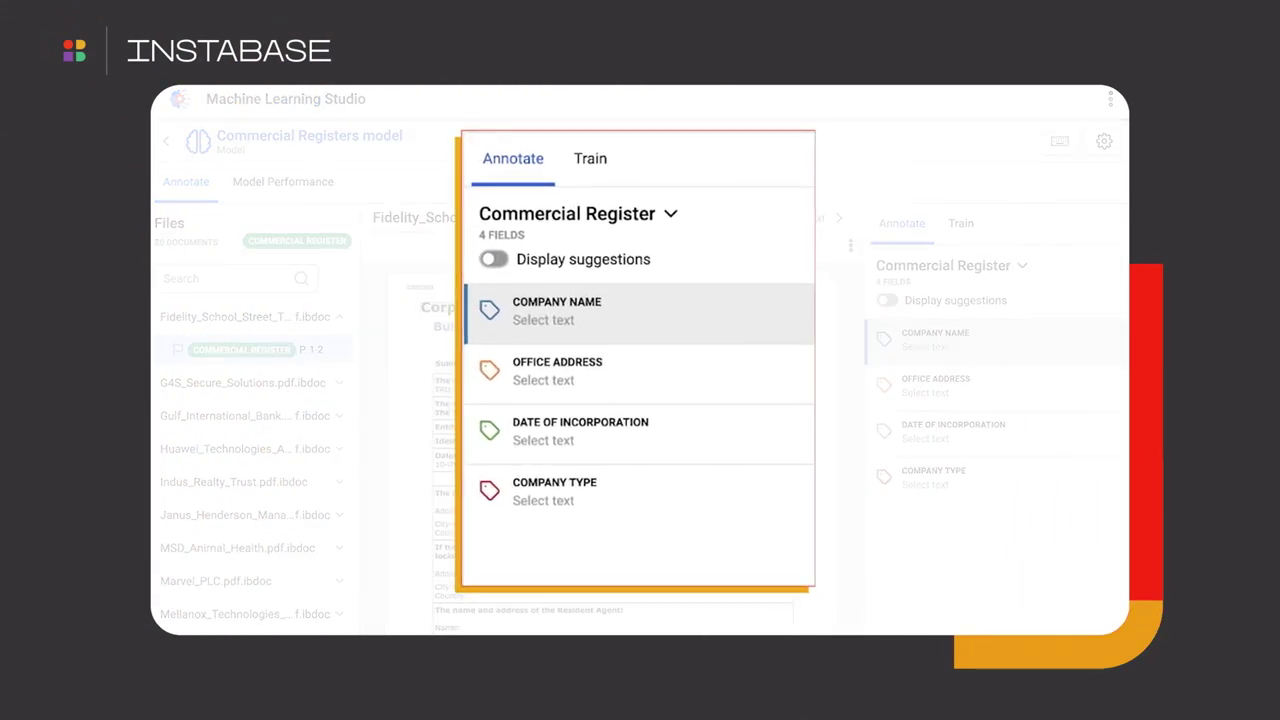
- Accept the displayed suggestions for all four fields of the Fidelity School Street document and train the model on the Commercial Registers dataset
left_click(495, 260)
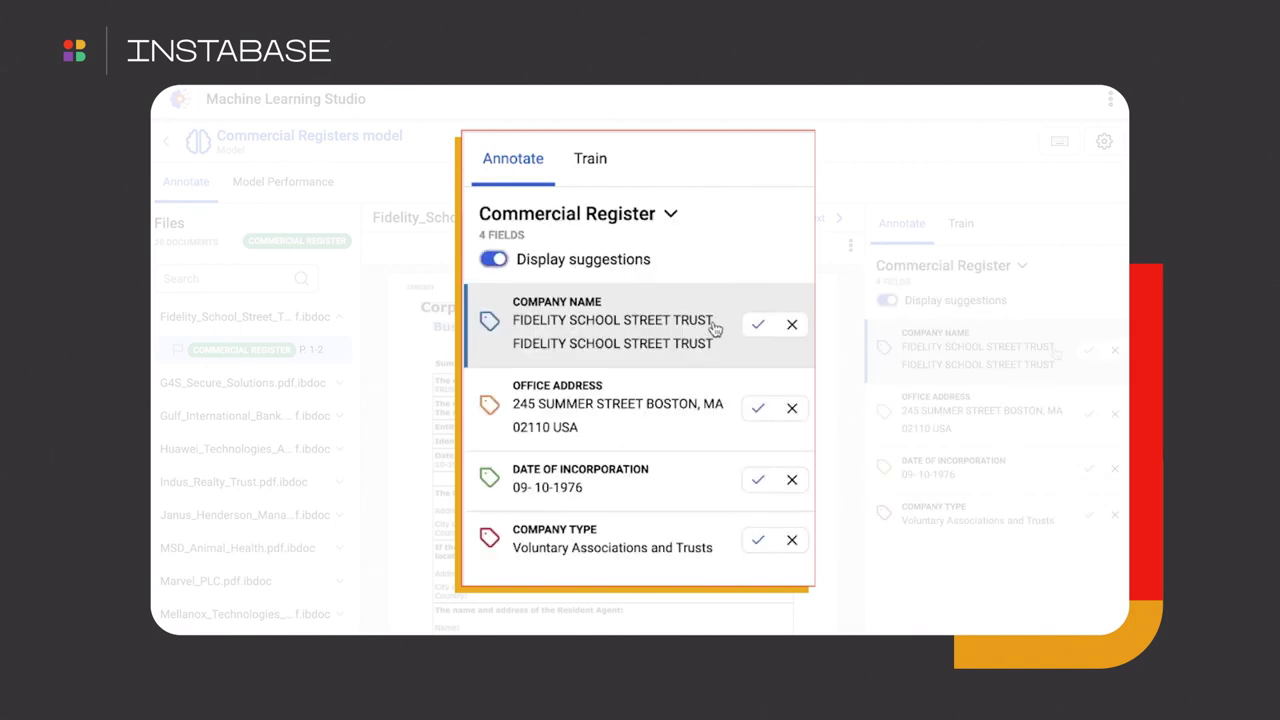
left_click(755, 409)
left_click(756, 481)
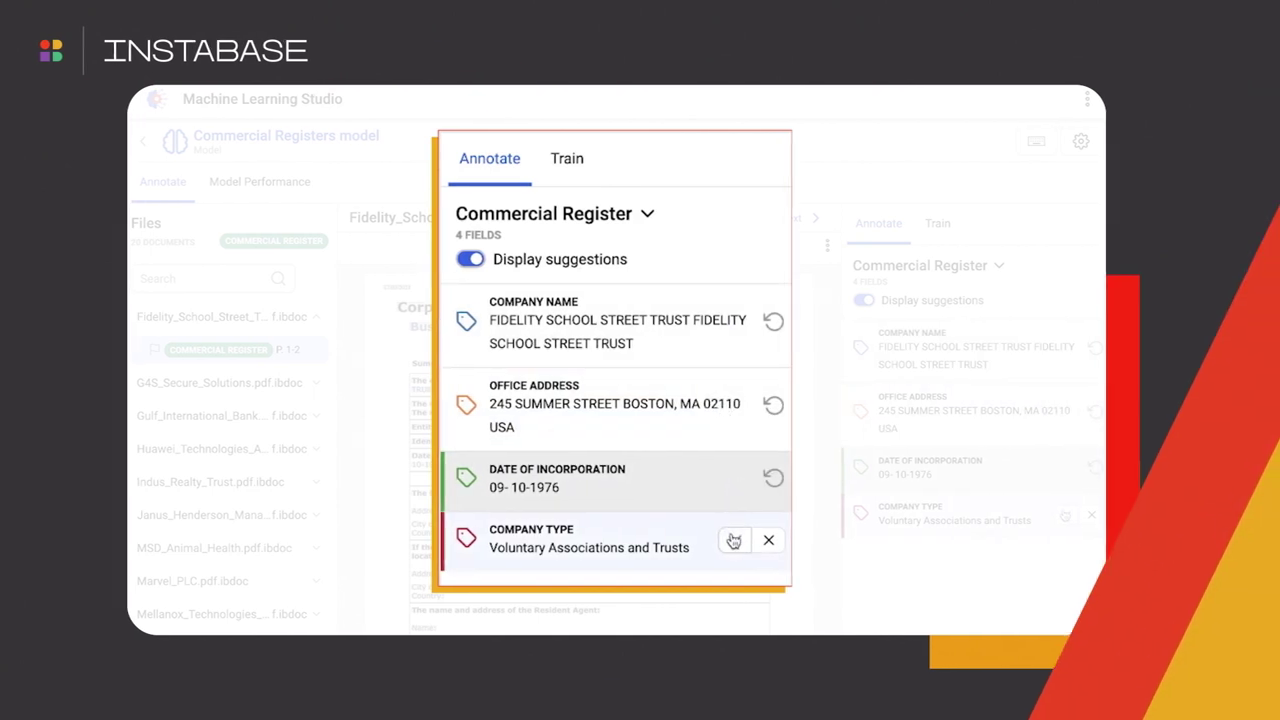
left_click(757, 540)
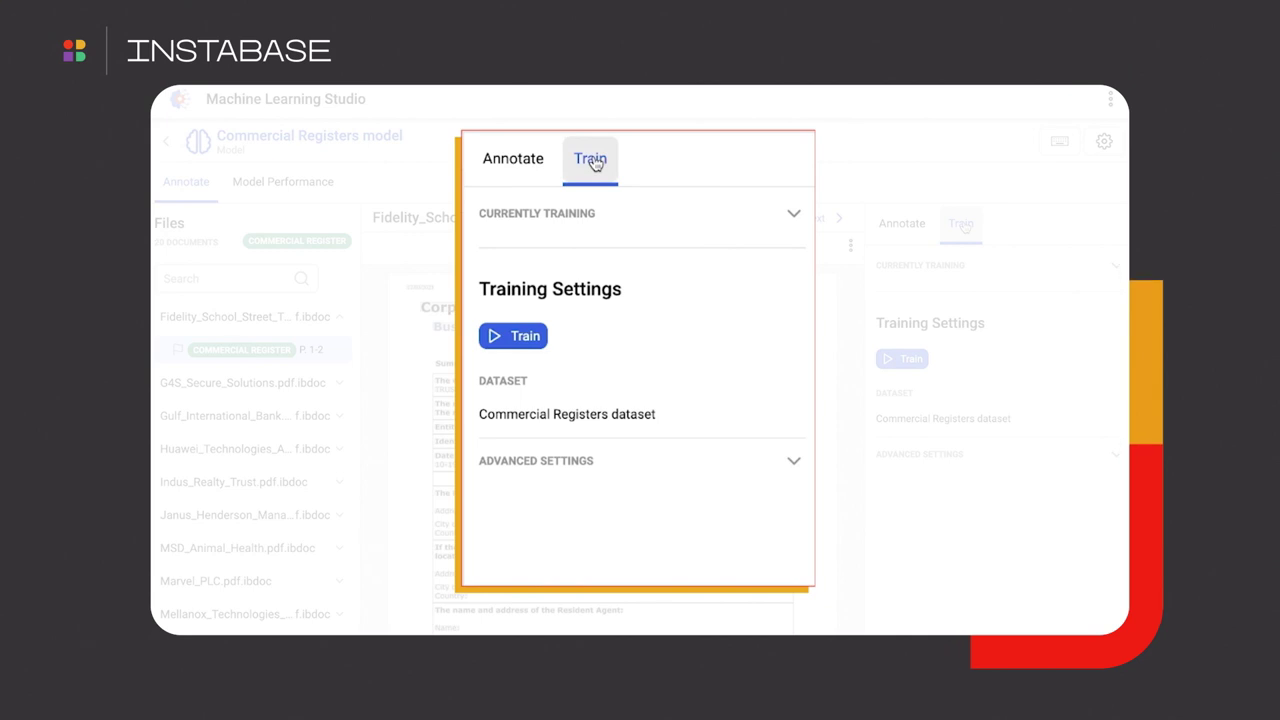
left_click(530, 336)
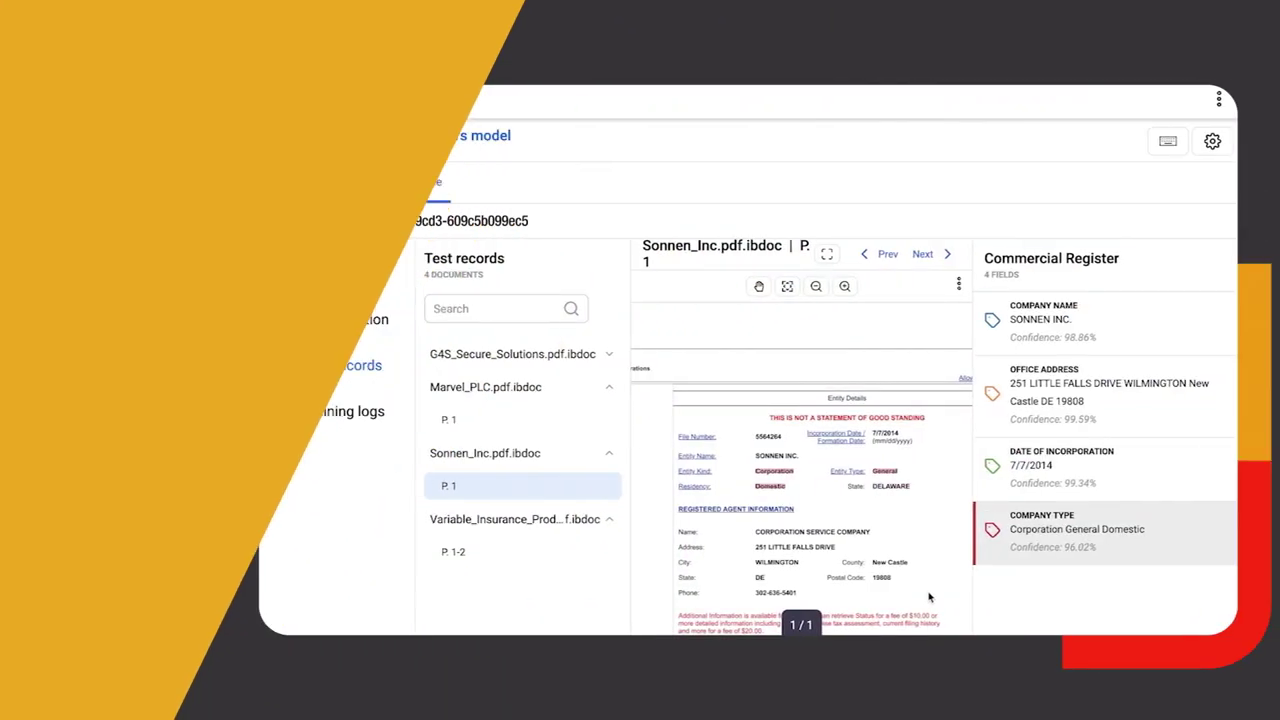
- Review the extracted values and confidence of all four fields in the Variable_Insurance_Products_Fund test record
left_click(453, 551)
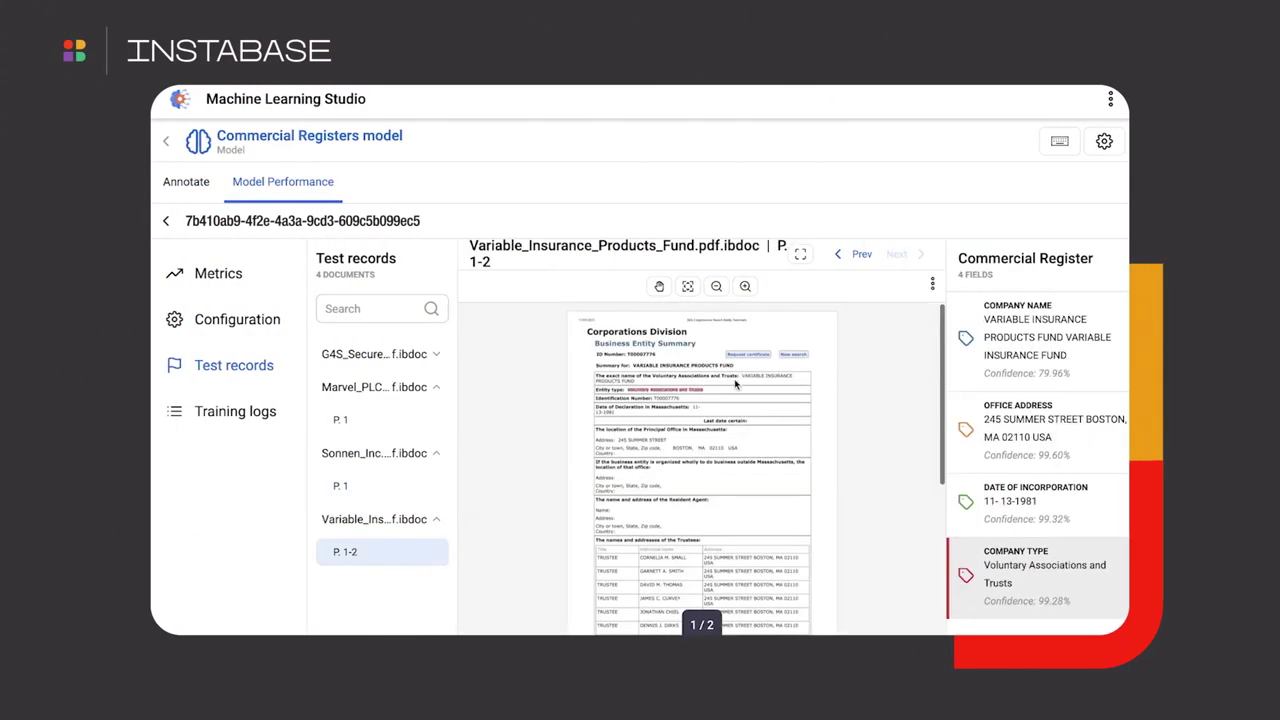
left_click(745, 287)
left_click(1013, 340)
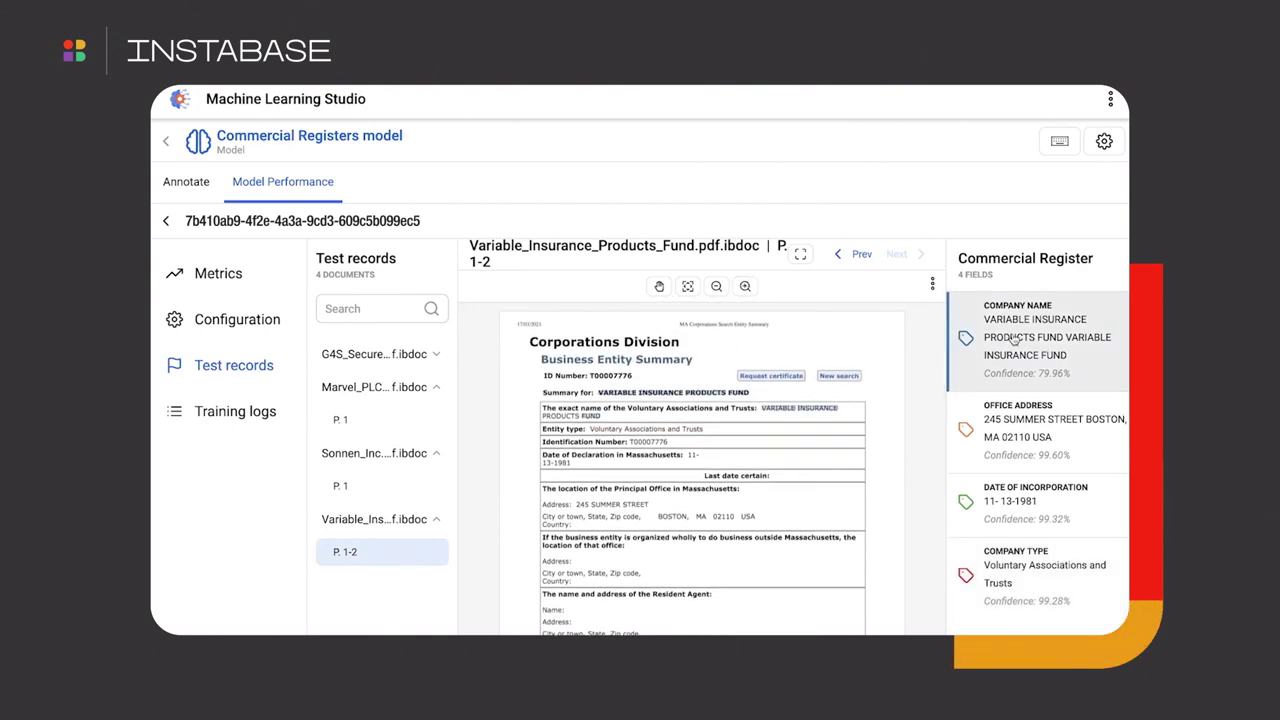
left_click(1001, 430)
left_click(1001, 488)
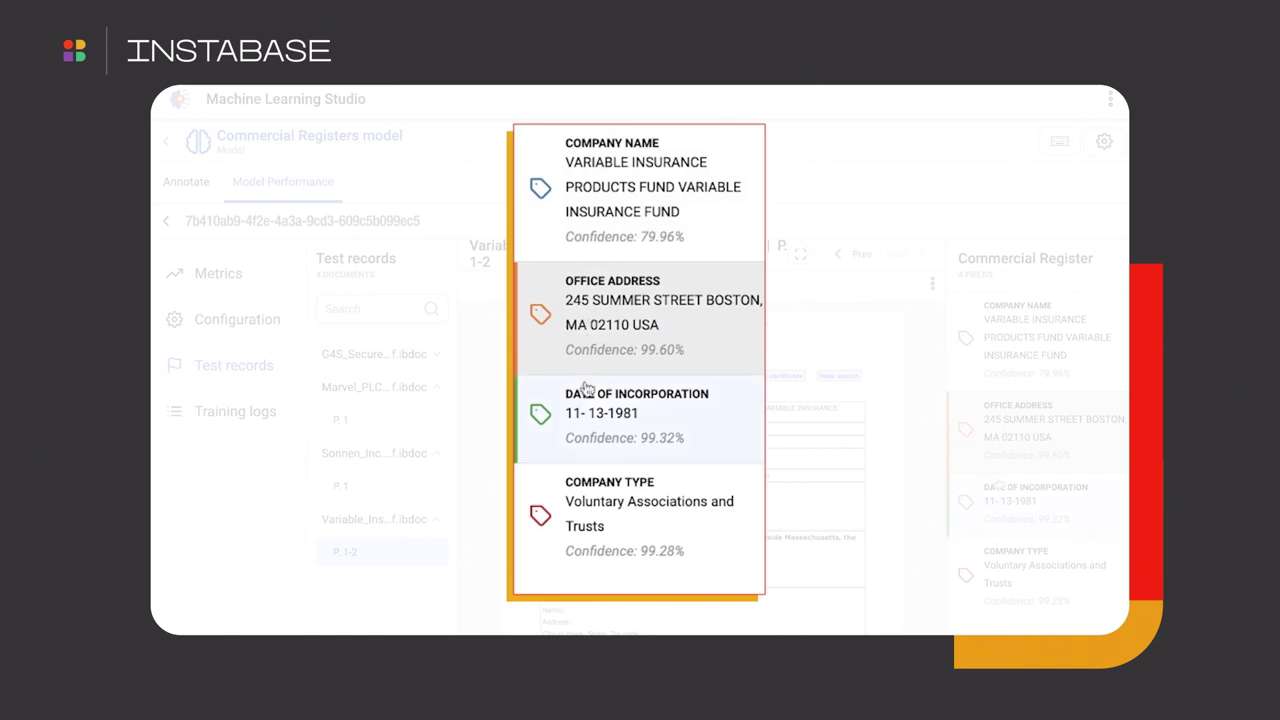
left_click(998, 568)
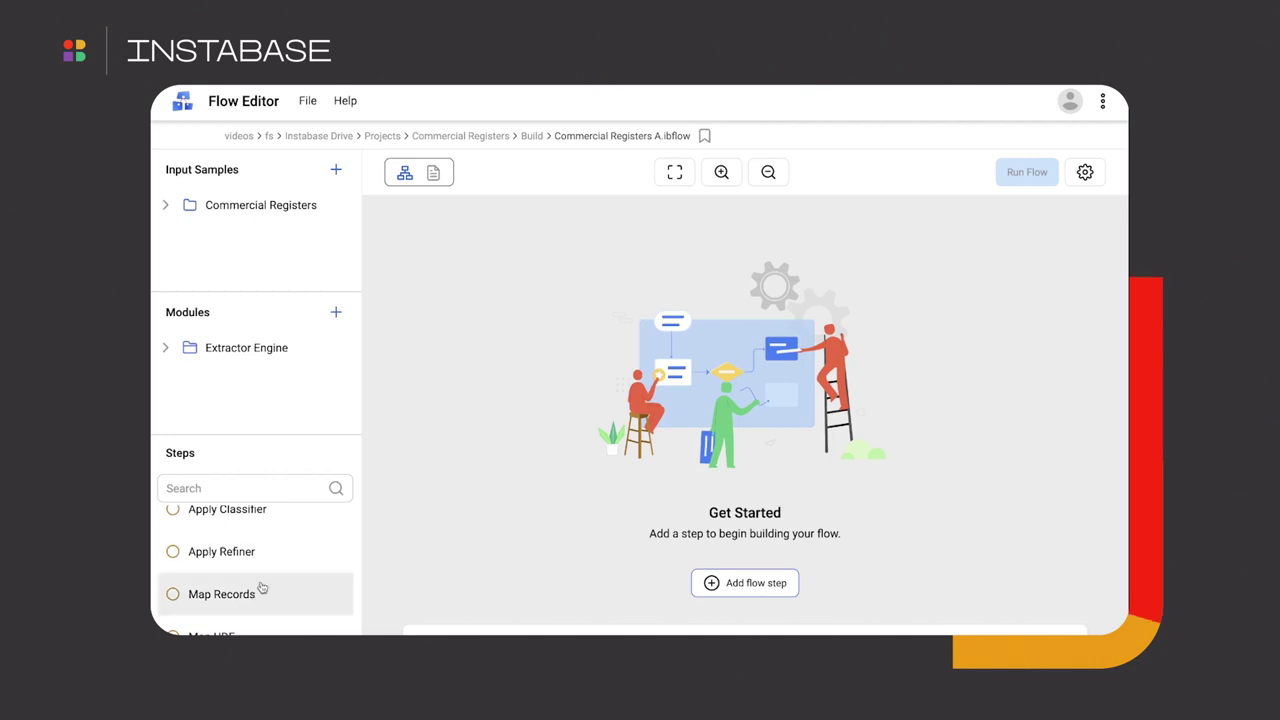
- Add a Process Files step to the empty Commercial Registers A flow and a Map Records step below it
scroll(261, 587, "down", 2)
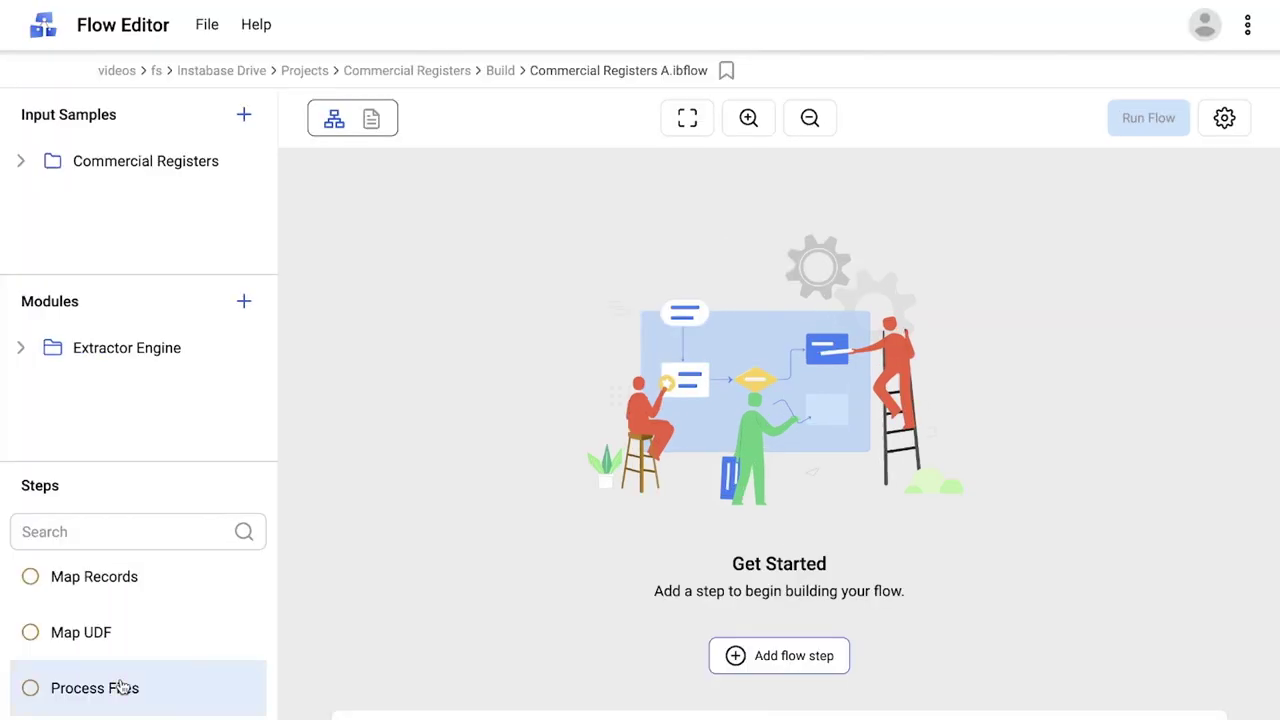
left_click_drag(120, 688, 509, 290)
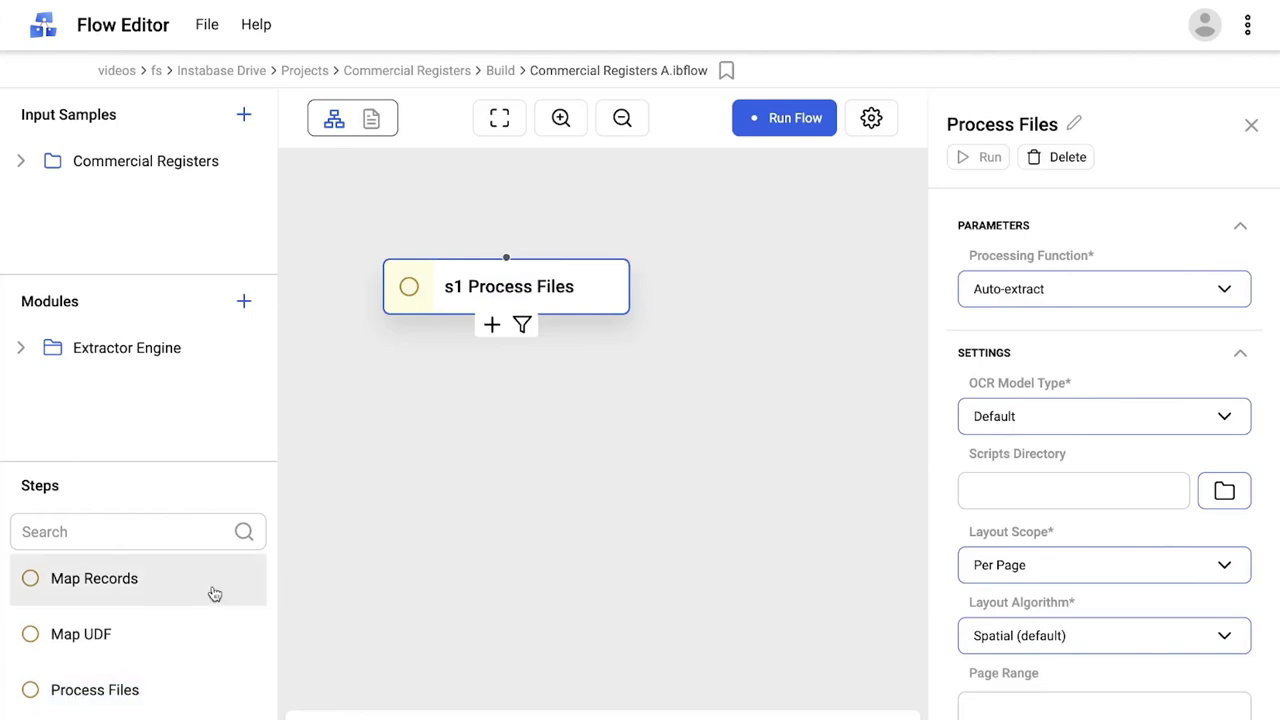
scroll(211, 594, "up", 1)
left_click_drag(543, 383, 535, 384)
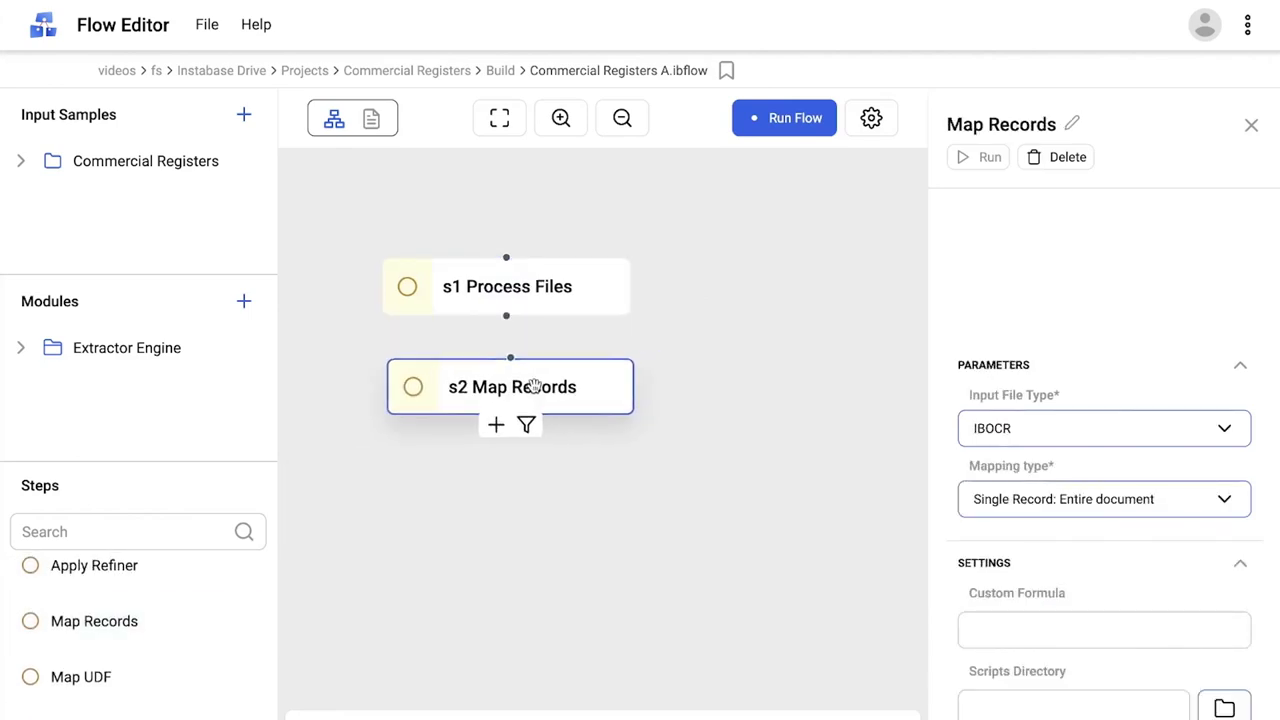
- Add an Apply Refiner step linked to the Extractor Engine module below Map Records, and place a Combine step beneath it
scroll(145, 661, "up", 2)
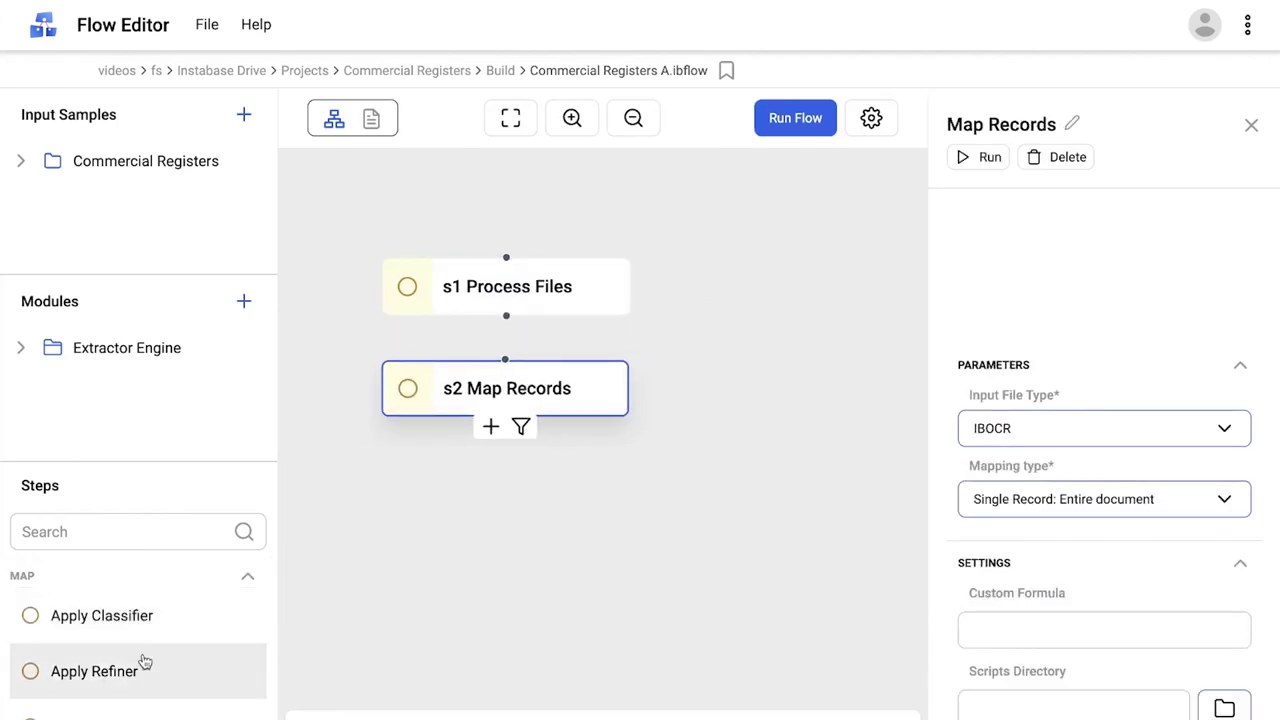
left_click_drag(508, 512, 512, 504)
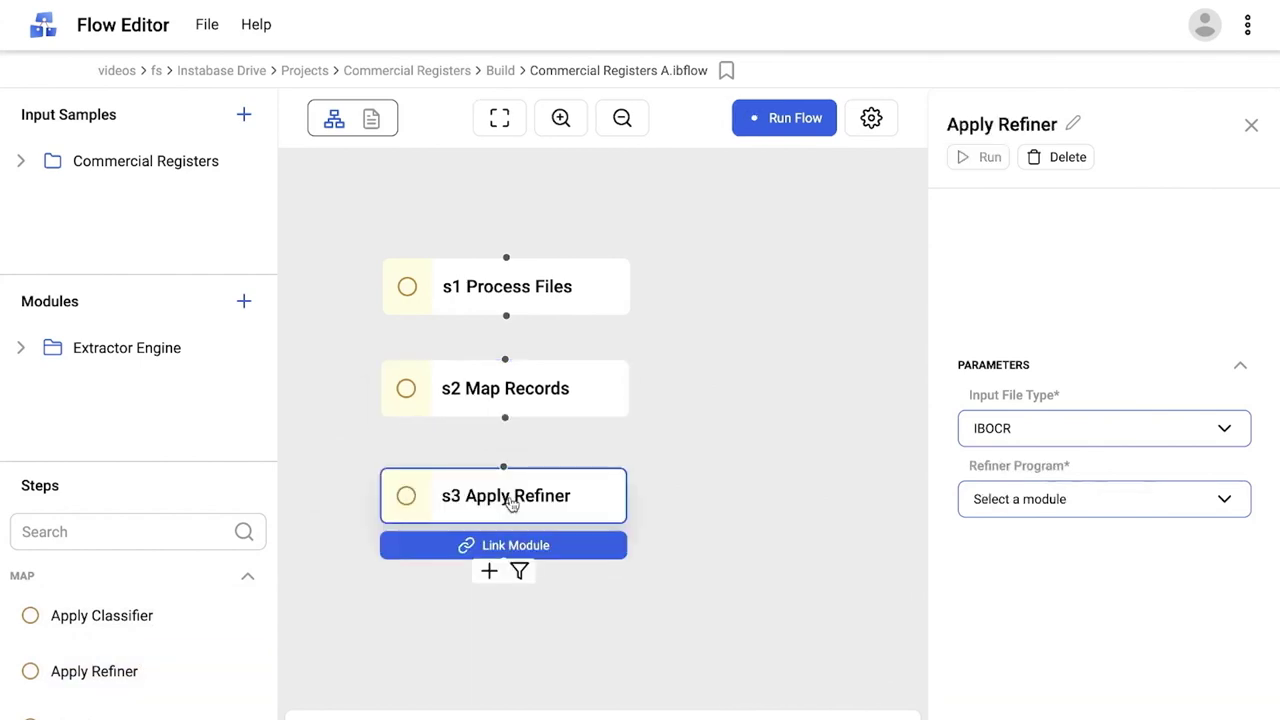
left_click(514, 553)
left_click(505, 597)
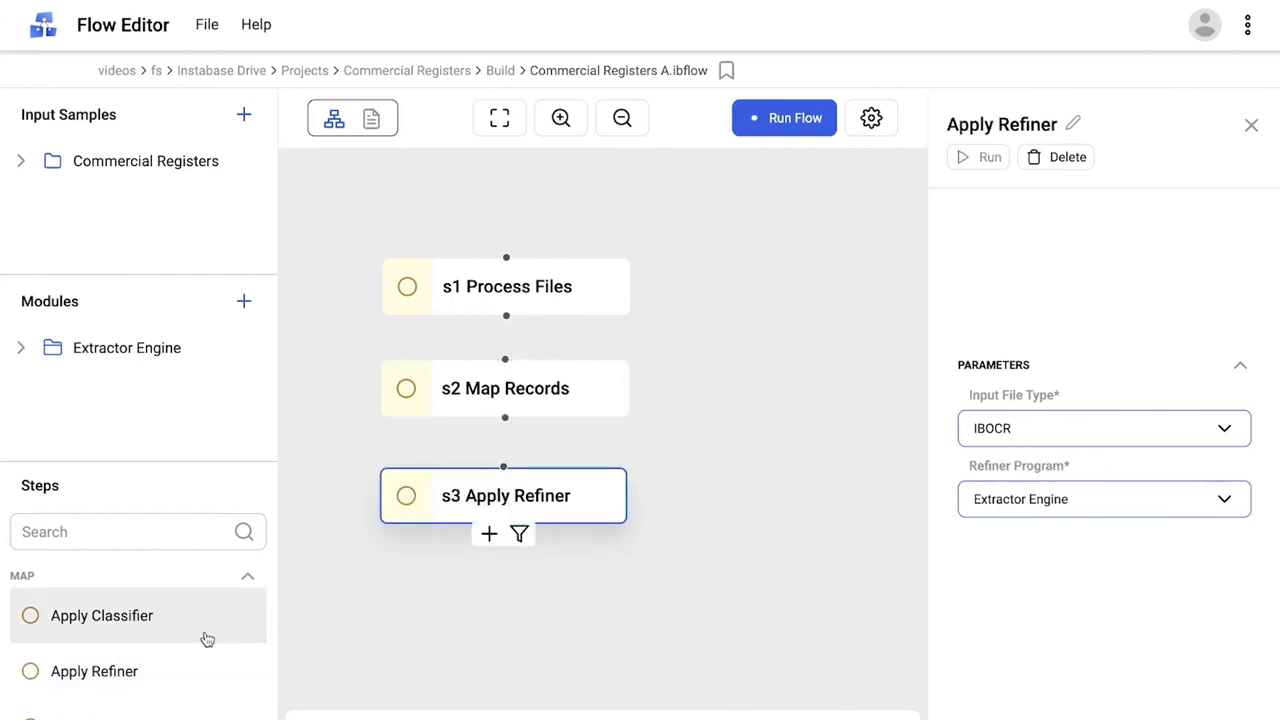
scroll(207, 639, "down", 3)
left_click_drag(171, 684, 505, 611)
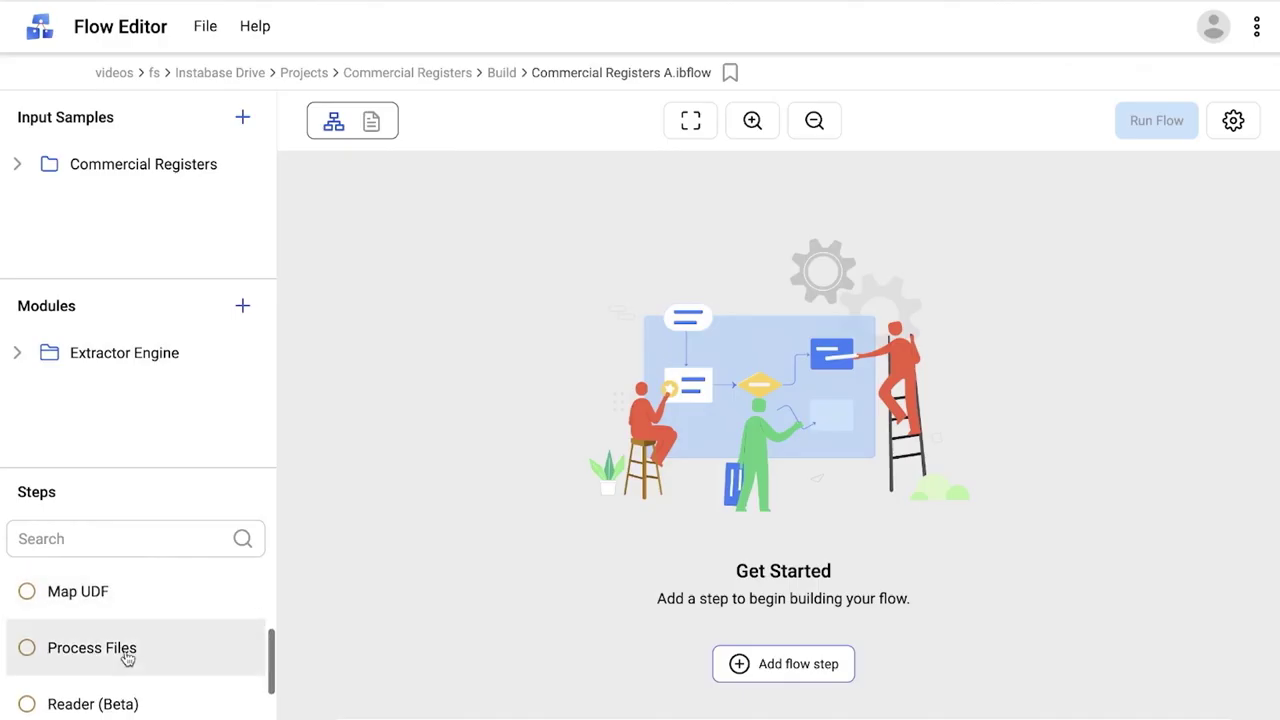
- Assemble the flow on the empty canvas from Process Files, Map Records, Apply Refiner and Combine steps
left_click(123, 654)
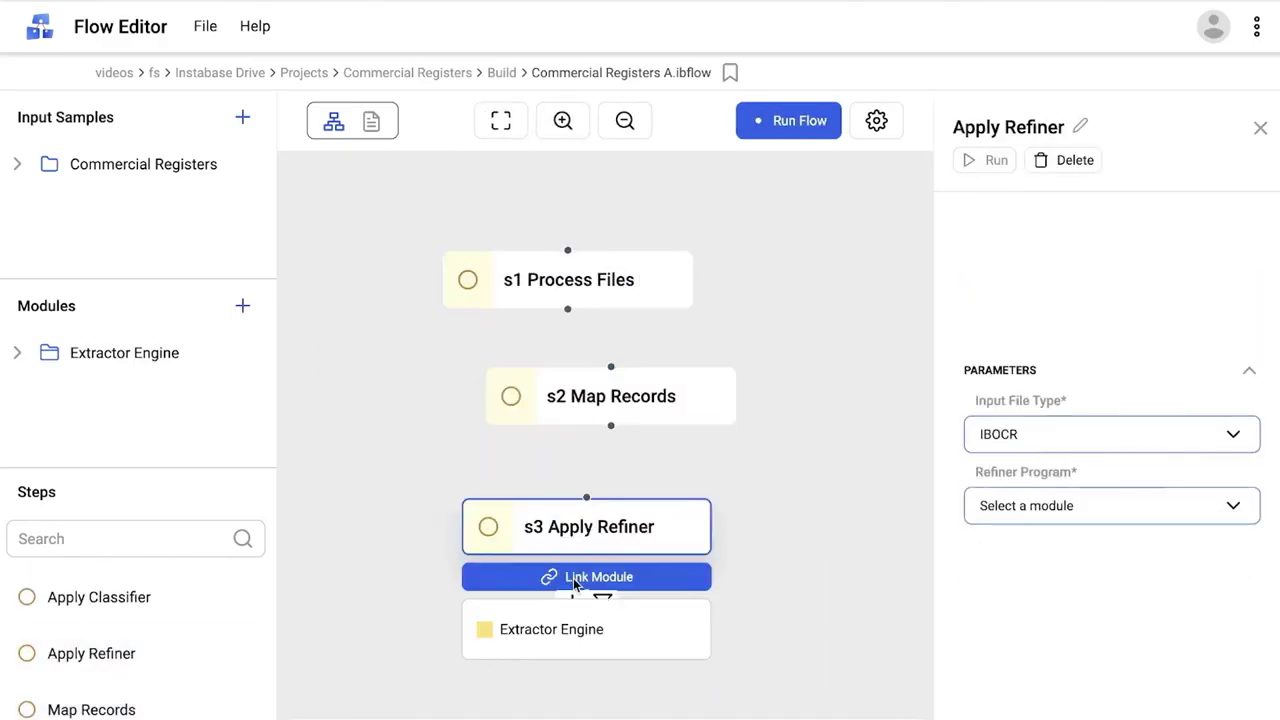
left_click_drag(77, 677, 449, 626)
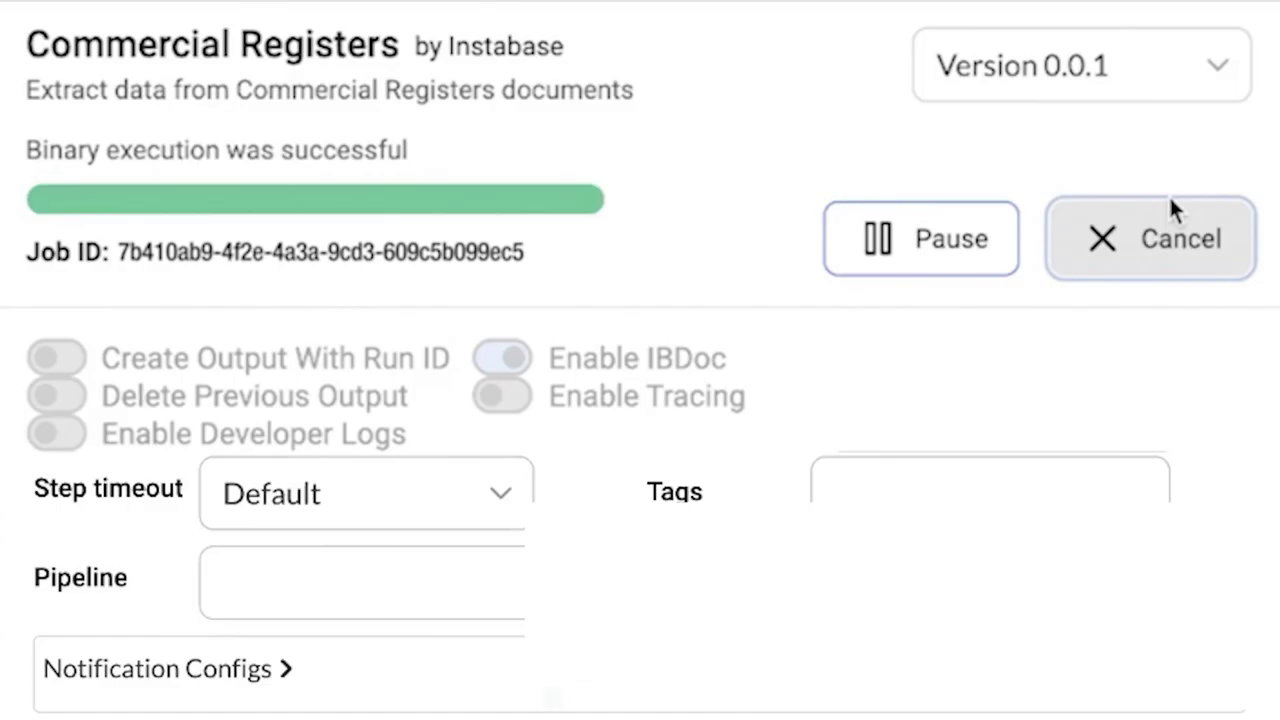